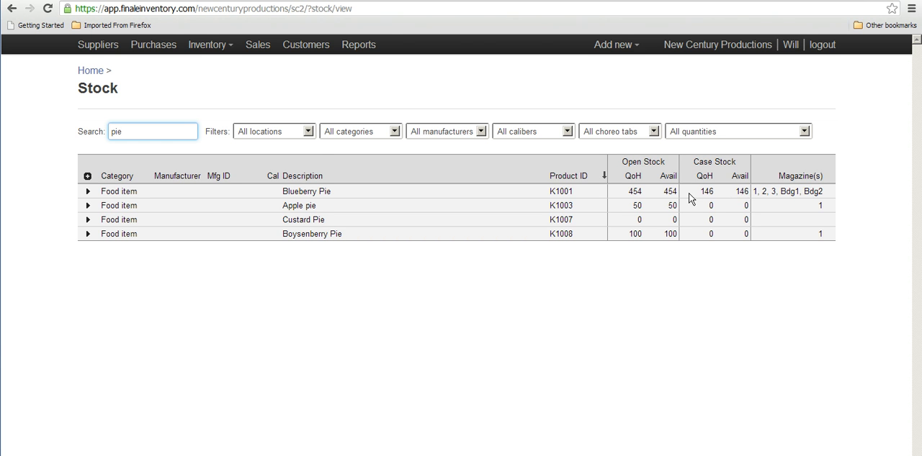
# - Create a new sale with a manually entered sale ID and assign it to the customer Foster City
pyautogui.moveTo(126, 131); pyautogui.dragTo(95, 131)
pyautogui.press('BackSpace')
pyautogui.click(91, 70)
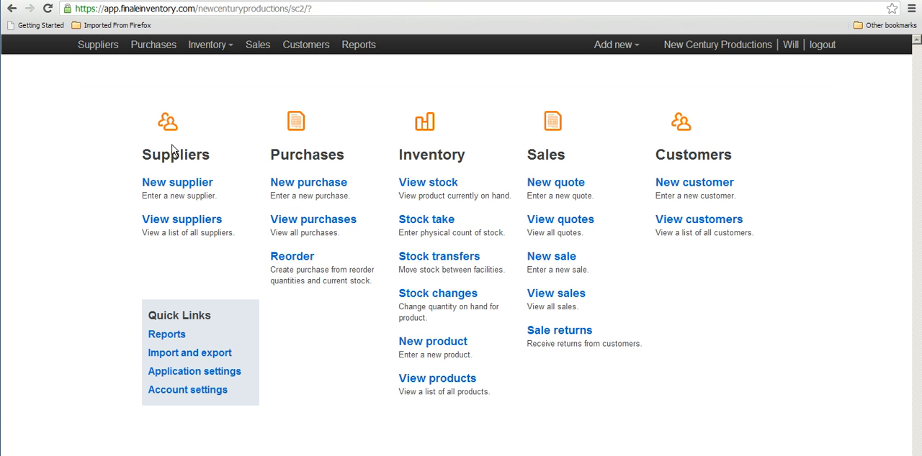
pyautogui.click(556, 263)
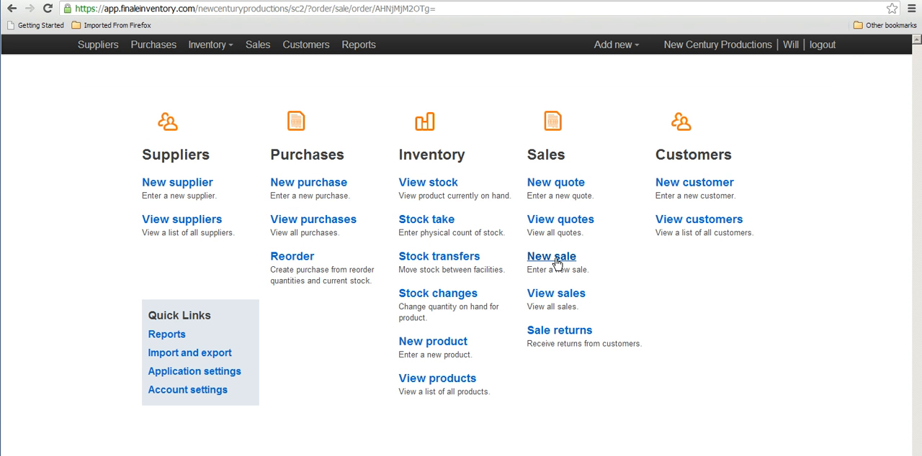
pyautogui.click(321, 168)
pyautogui.write('K')
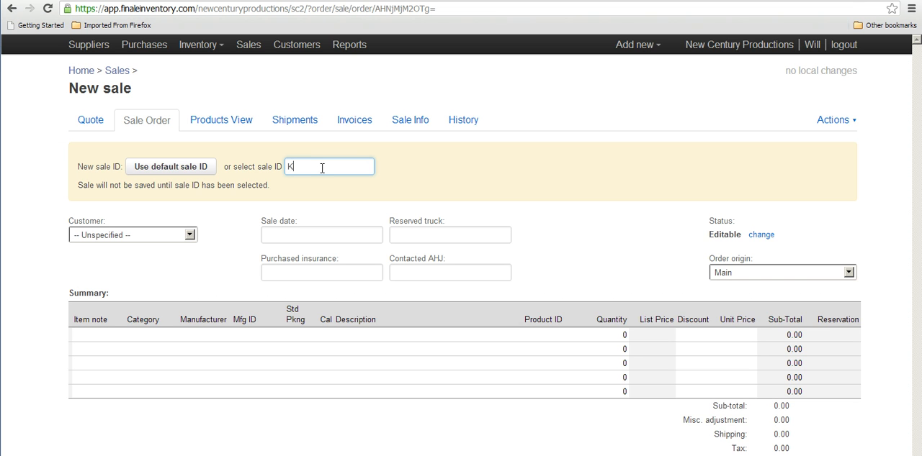
pyautogui.write('1009')
pyautogui.press('Return')
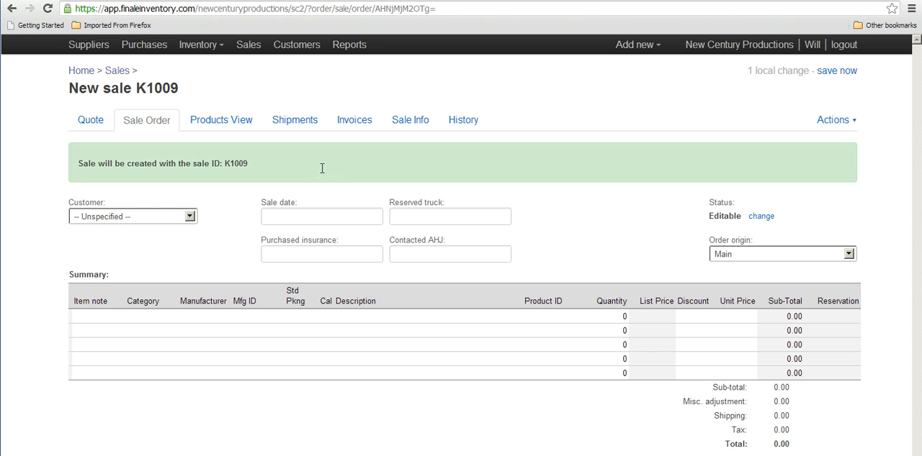
pyautogui.click(190, 217)
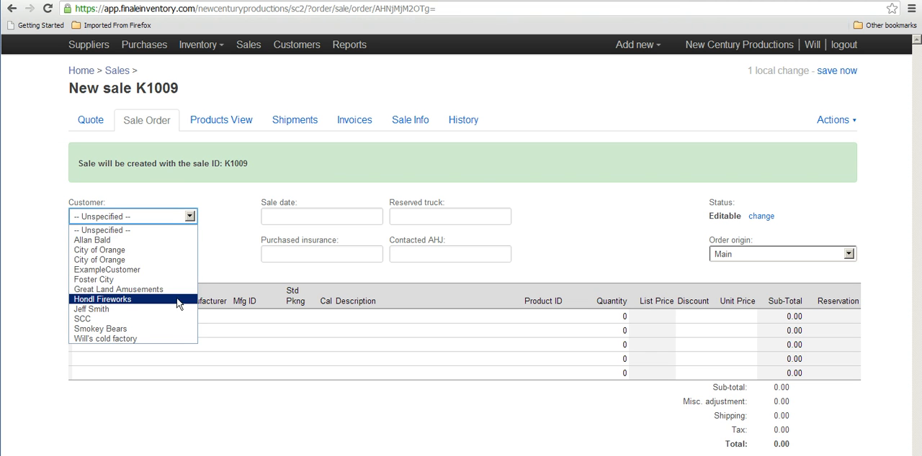
pyautogui.click(173, 279)
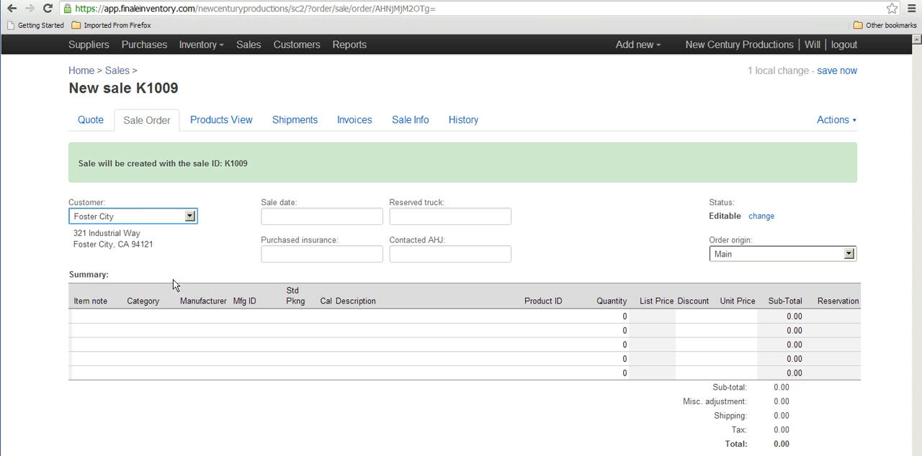
# - Add Blueberry Pie and Apple pie as the first two product lines of the sale order
pyautogui.click(395, 321)
pyautogui.write('blue')
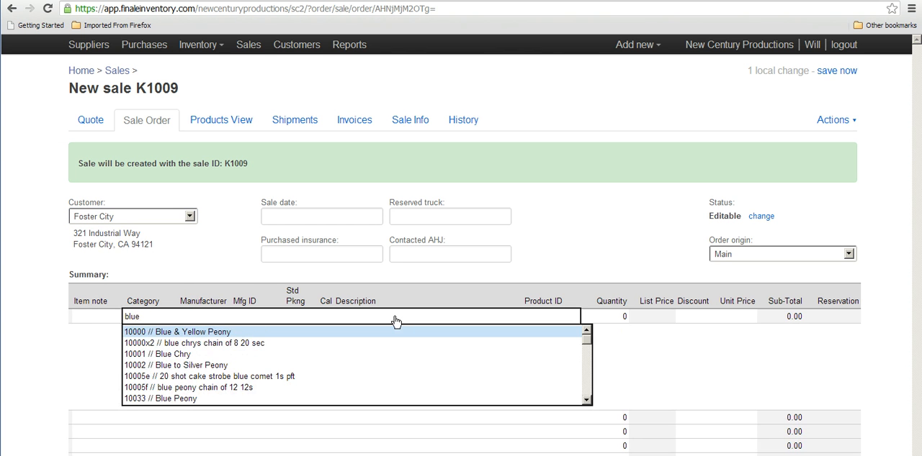
pyautogui.write('berry')
pyautogui.press('Return')
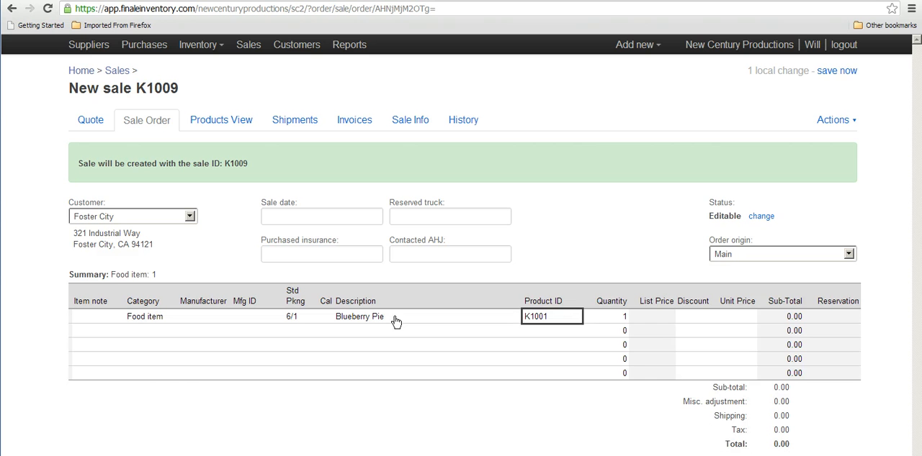
pyautogui.click(389, 335)
pyautogui.write('apple')
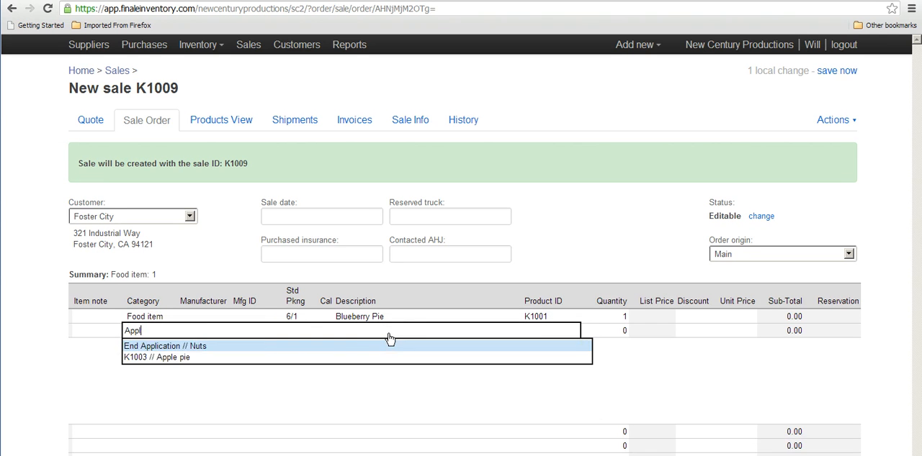
pyautogui.press('Return')
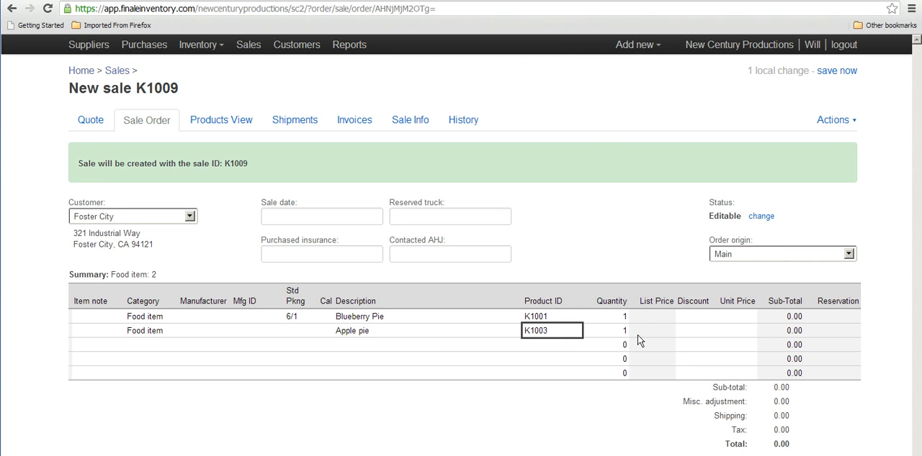
# - Set the order quantities to 5 for Blueberry Pie and 10 for Apple pie
pyautogui.click(617, 317)
pyautogui.write('5')
pyautogui.press('Return')
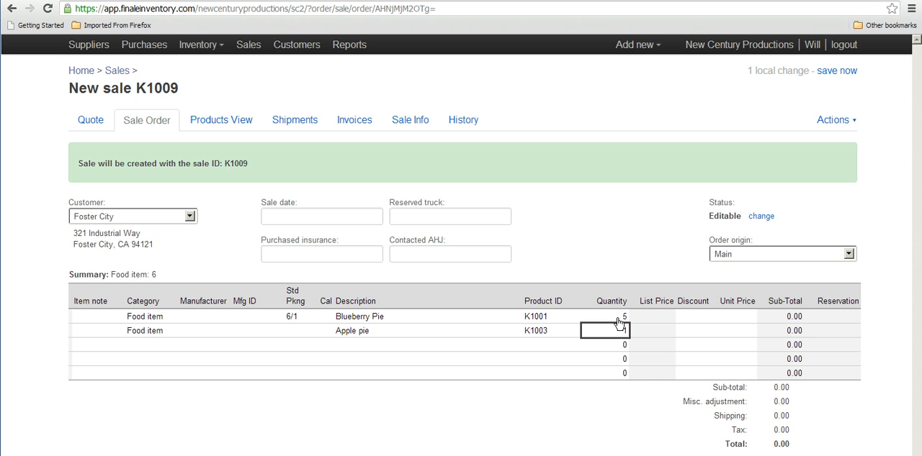
pyautogui.write('10')
pyautogui.press('Return')
# - Save the sale order and reserve stock individually for the Blueberry Pie and Apple pie lines
pyautogui.click(822, 71)
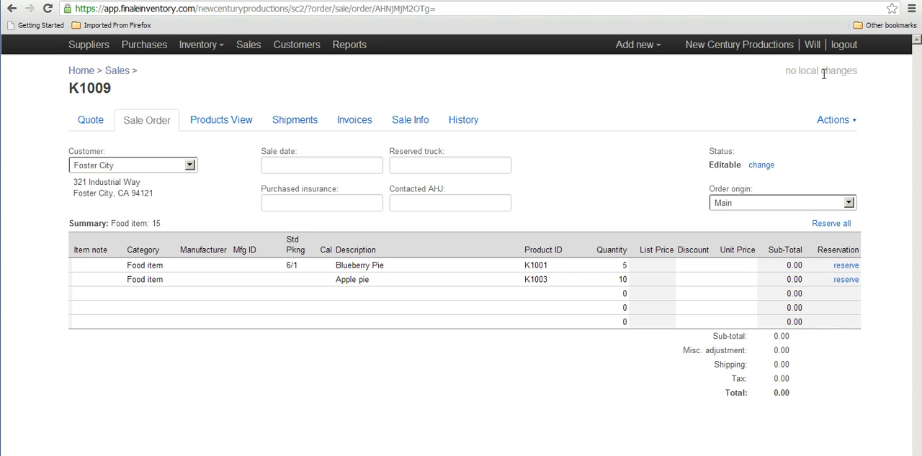
pyautogui.click(844, 267)
pyautogui.click(844, 280)
# - Open the stock view and search it for "pie"
pyautogui.click(81, 71)
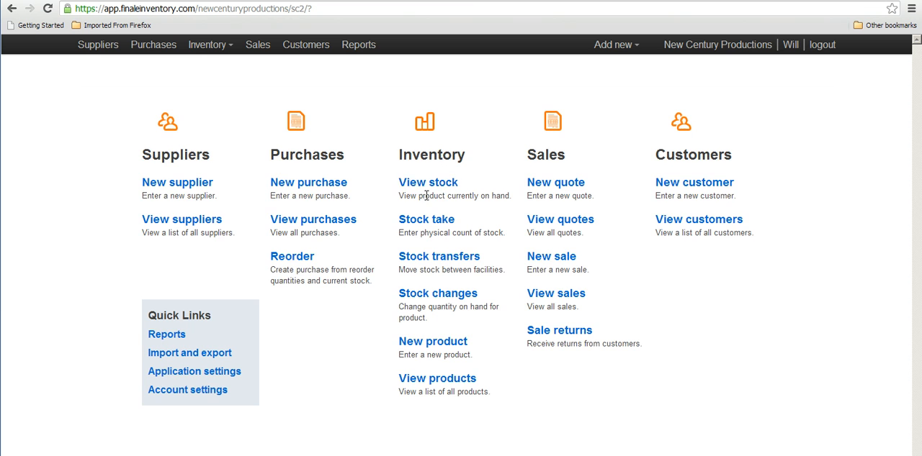
pyautogui.click(423, 186)
pyautogui.click(173, 132)
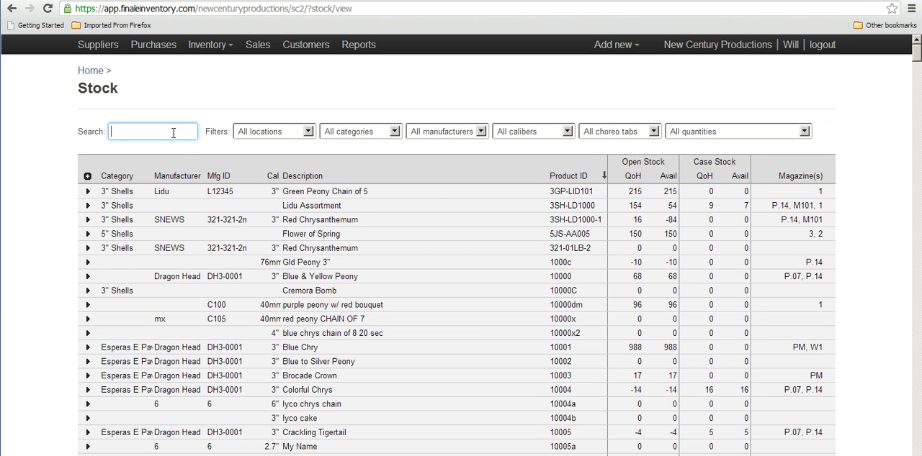
pyautogui.write('pie')
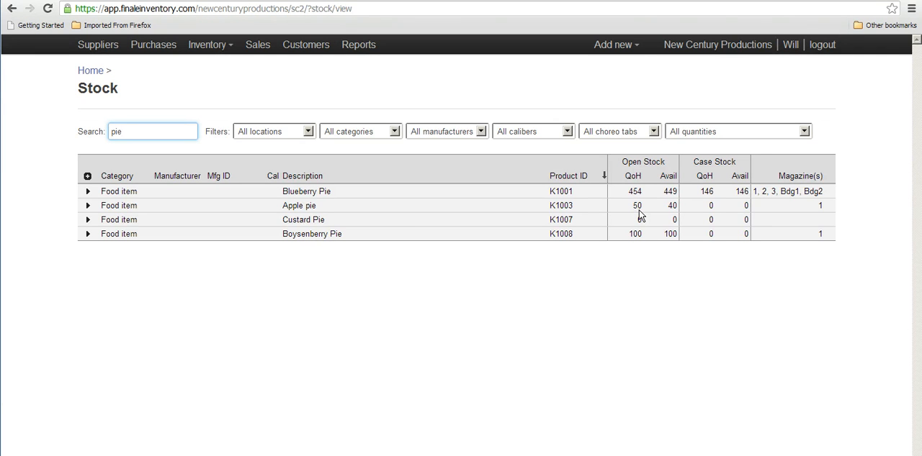
# - Examine the stock and reservation details of Apple pie and Blueberry Pie in turn, collapsing each one after viewing
pyautogui.click(88, 206)
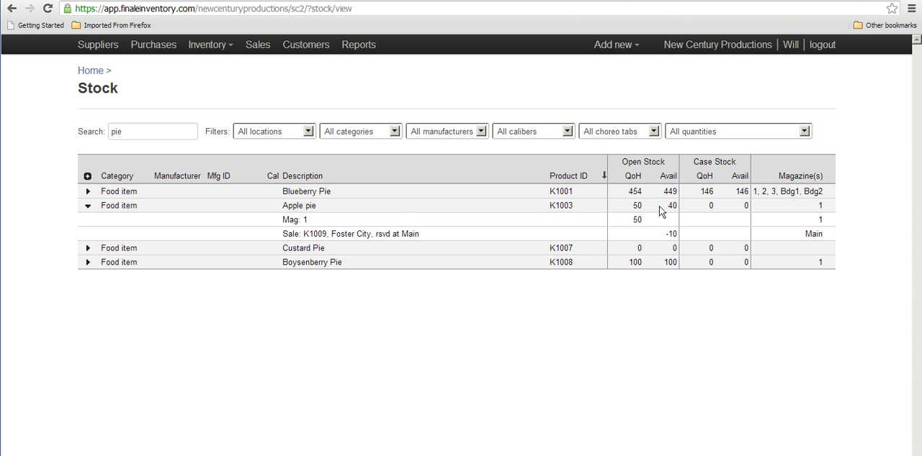
pyautogui.click(88, 206)
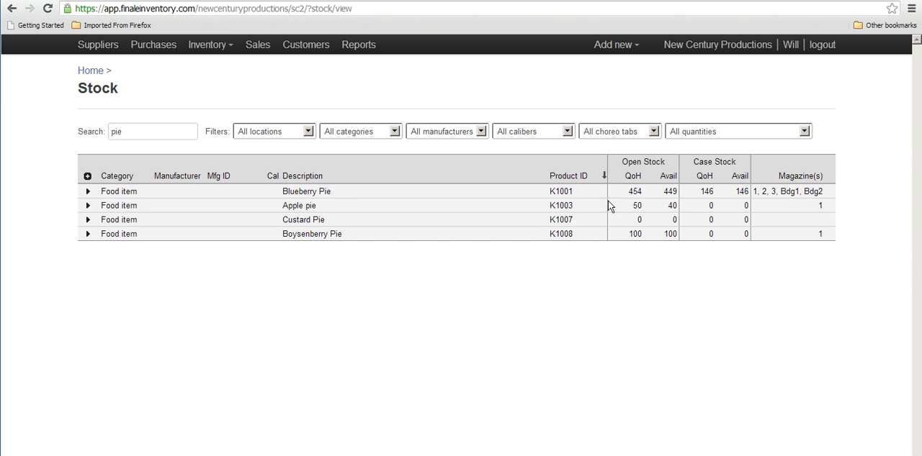
pyautogui.click(88, 193)
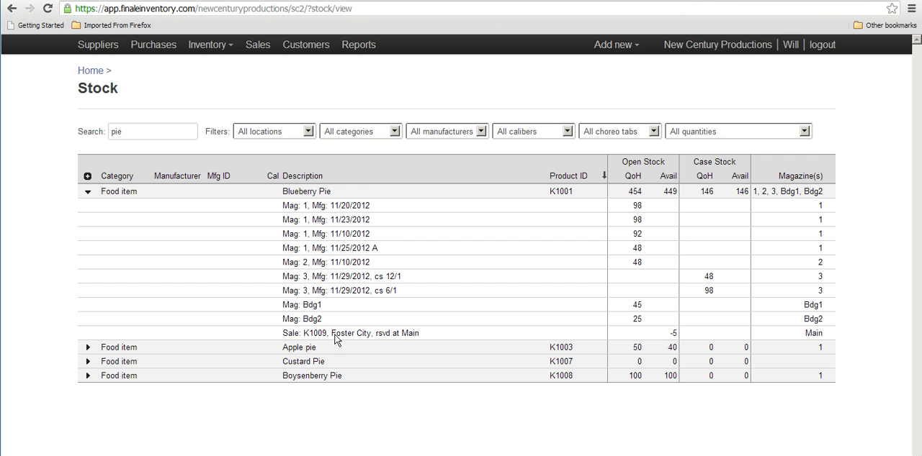
pyautogui.click(87, 192)
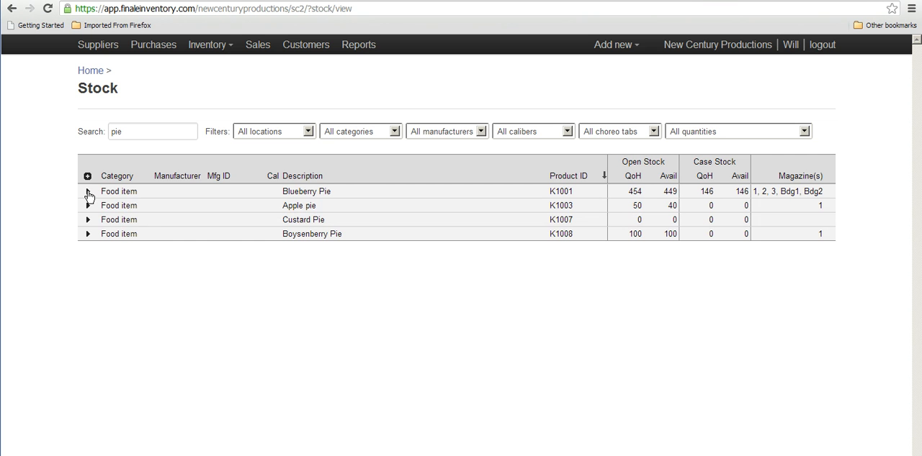